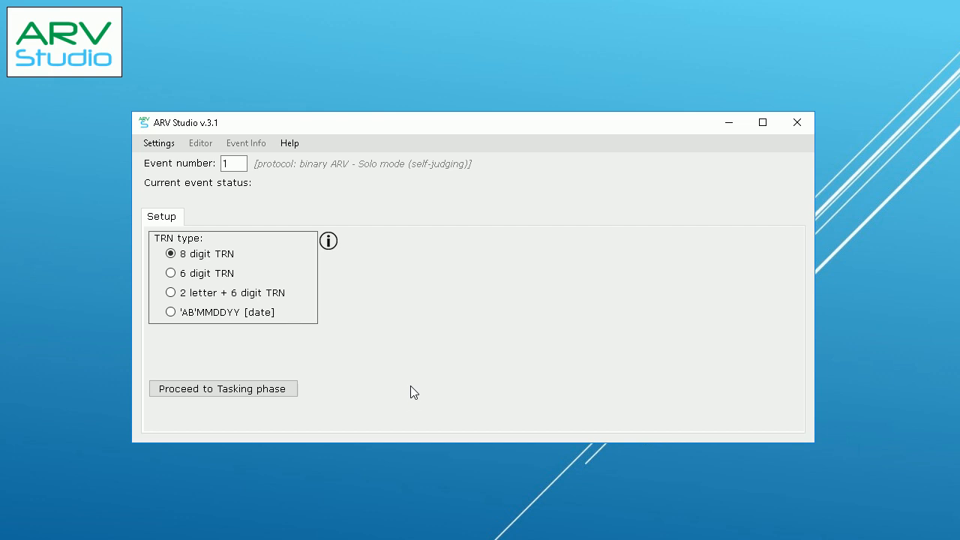
Step: Proceed to the Tasking phase with the 8 digit TRN type and open the event information form
mouse_move(327, 242)
click(227, 388)
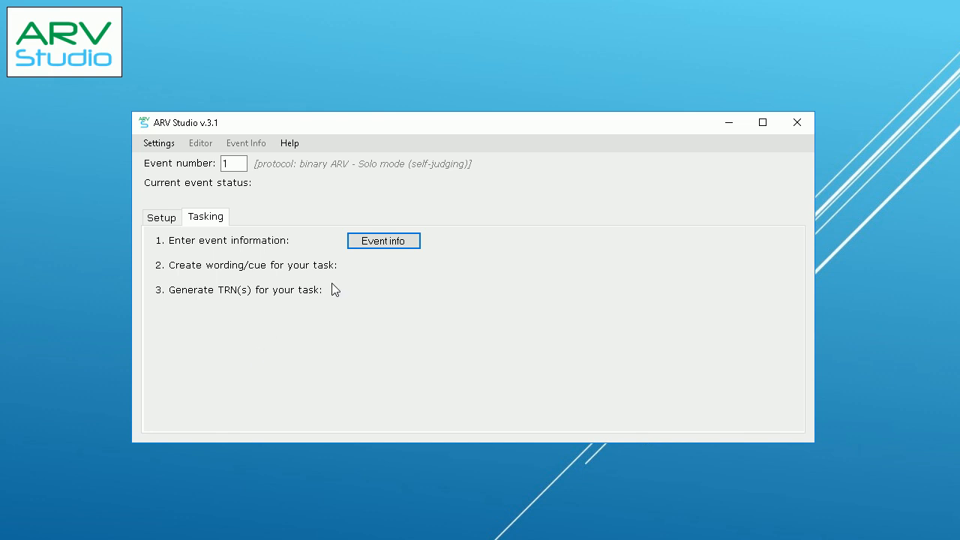
click(369, 243)
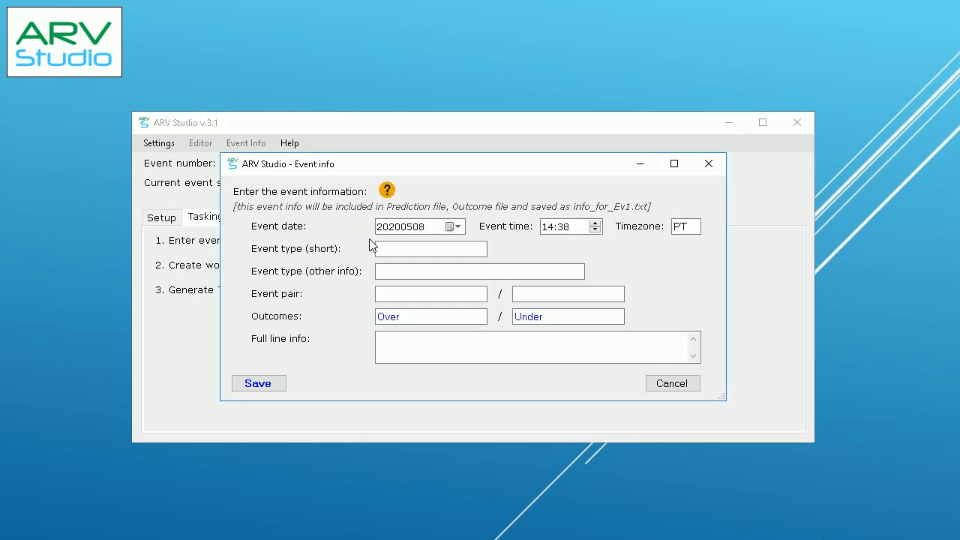
Step: Set the event date to 20200508 and the event time to 18:00
click(457, 228)
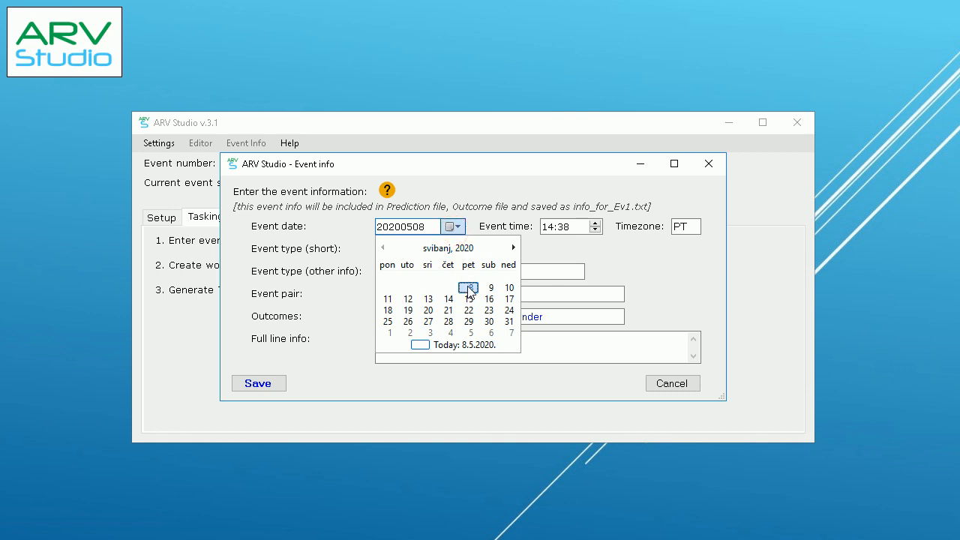
click(469, 288)
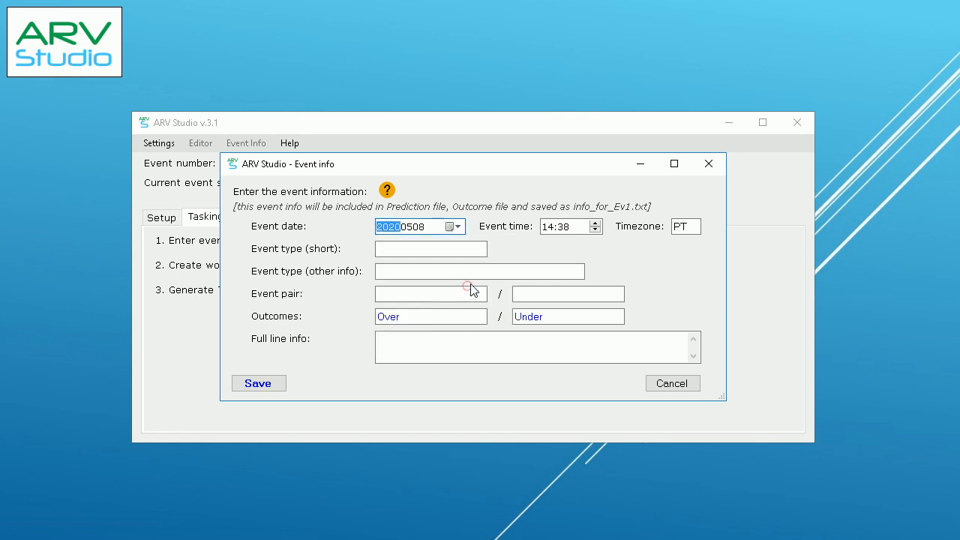
click(548, 236)
text(18)
click(564, 227)
text(00)
Step: Enter "Basketball" as the short event type and "Basketball World Championship" as the other event type info
click(407, 249)
text(Basketball)
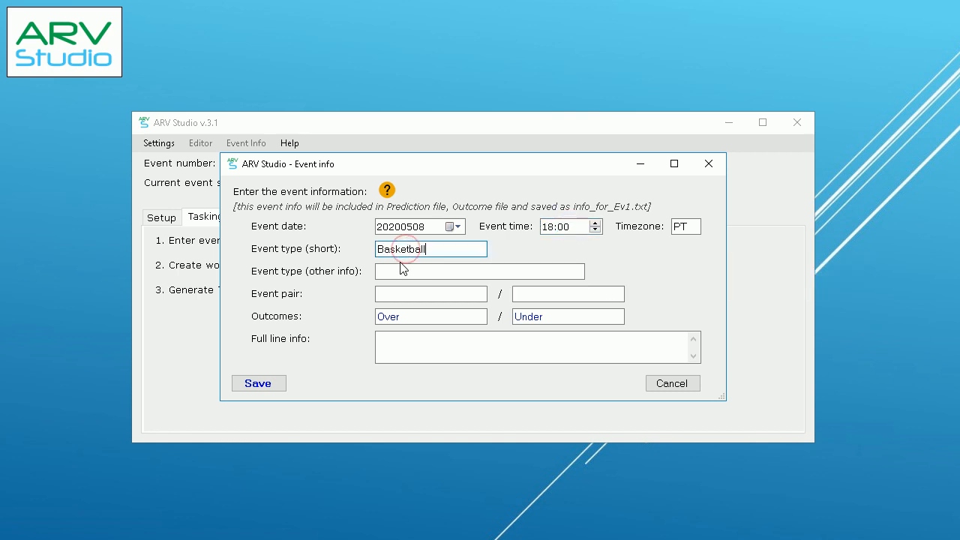
click(390, 272)
text(Basketball)
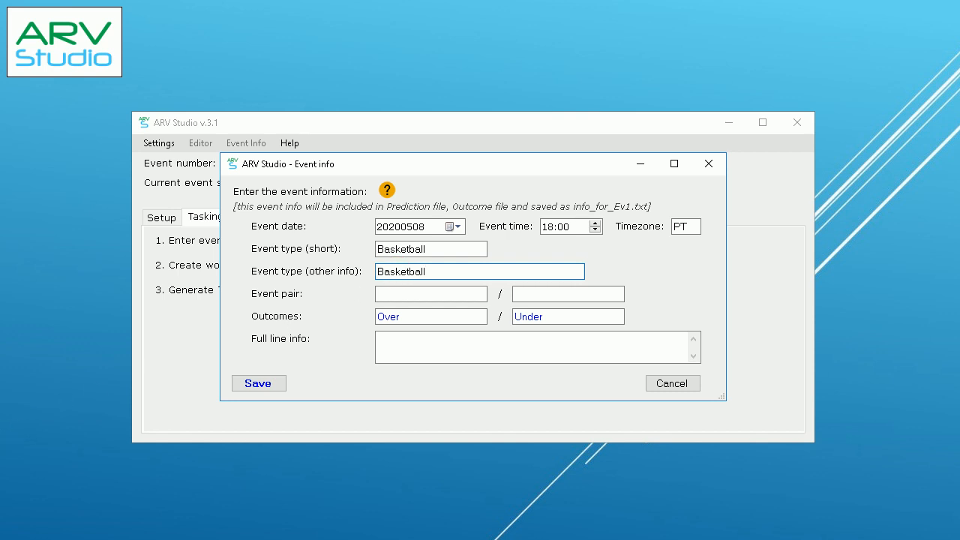
key(alt+Tab)
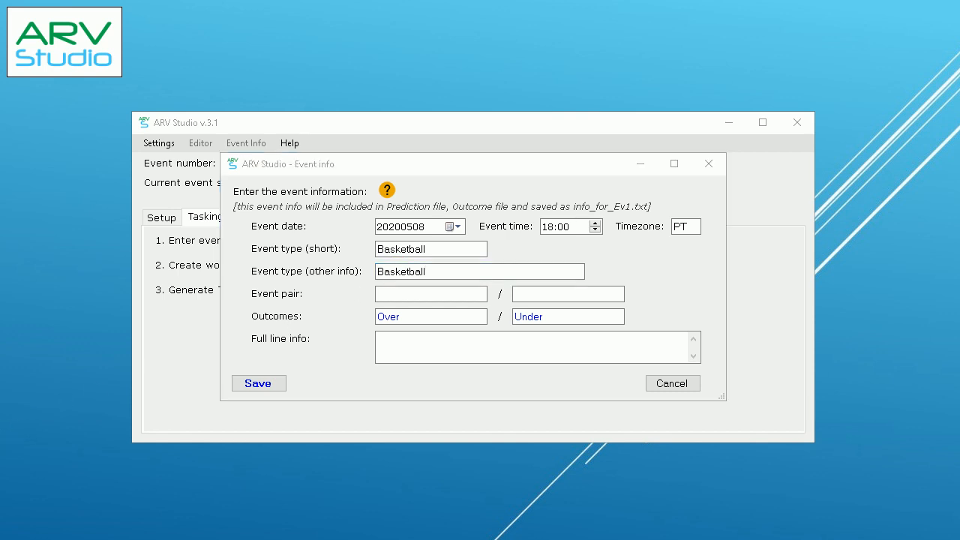
key(alt+Tab)
text(World Championship)
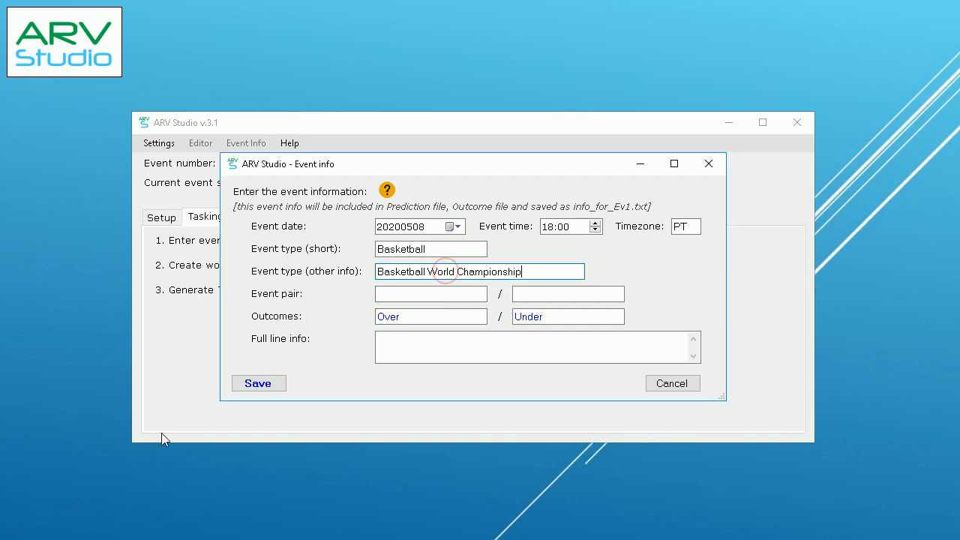
Step: Fill in the event pair as USA / Canada
key(alt+Tab)
click(401, 294)
text(USA)
key(alt+Tab)
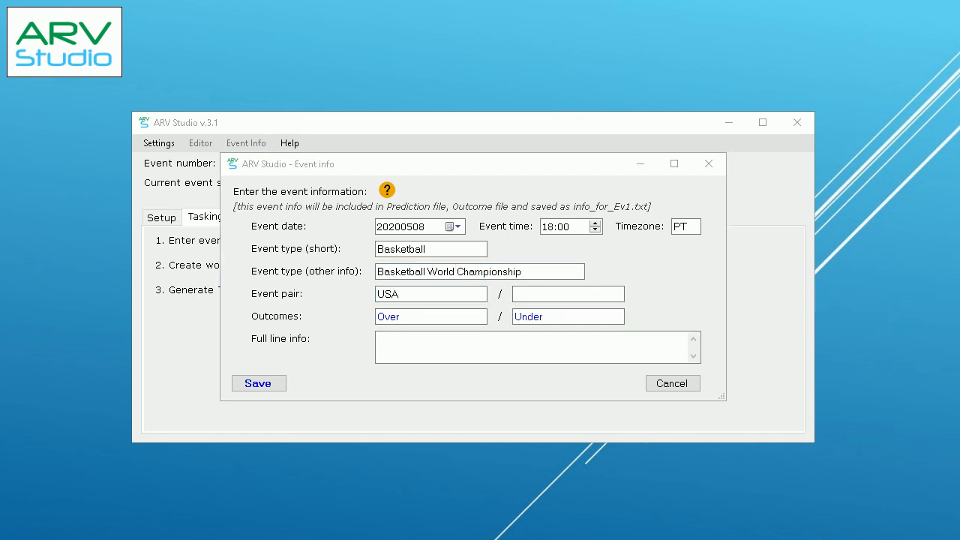
click(562, 296)
text(Canada)
Step: Replace the two outcomes with the names of the event pair, USA and Canada
double_click(384, 294)
key(ctrl+c)
double_click(440, 316)
key(ctrl+v)
double_click(576, 297)
key(ctrl+c)
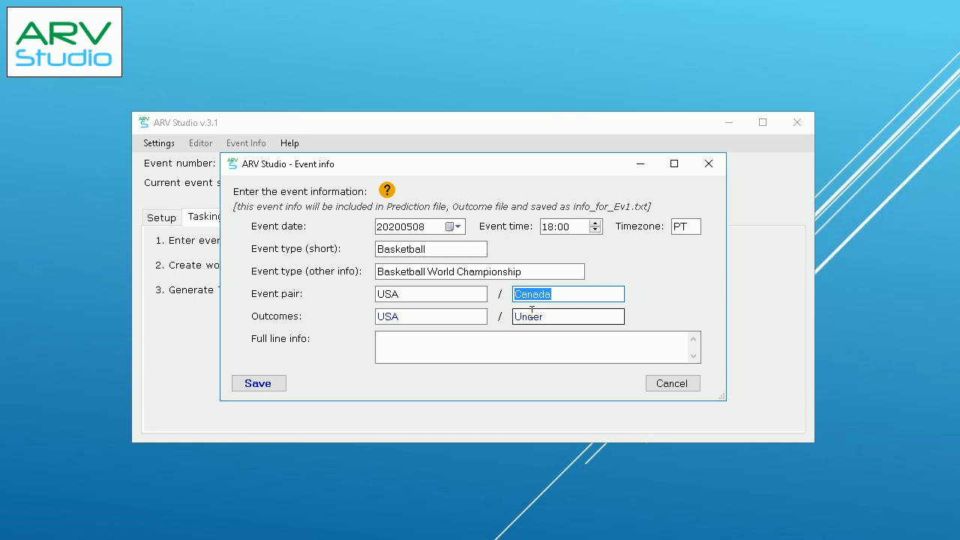
double_click(555, 318)
key(ctrl+v)
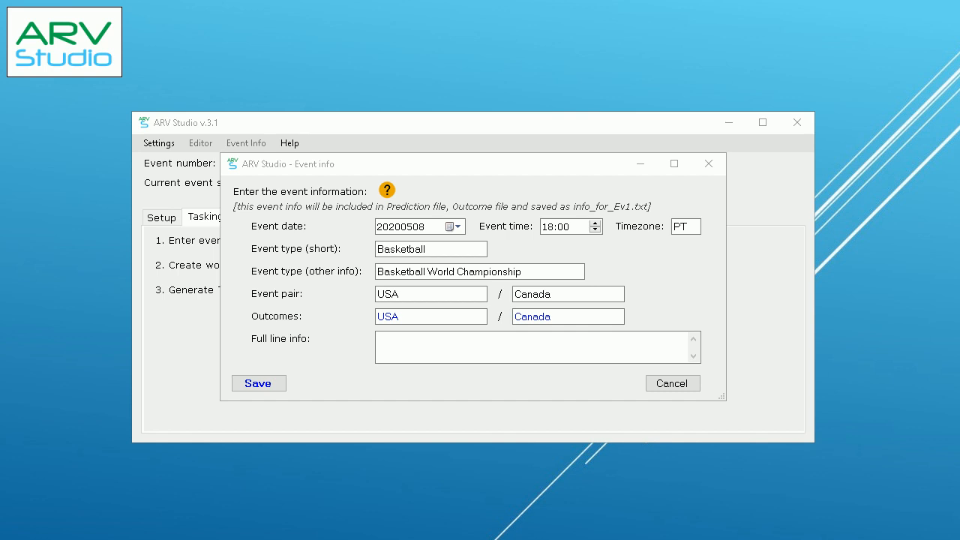
Step: Enter "Who wins the game?" as the full line info and save the event information
click(384, 342)
text(Who wins the game?)
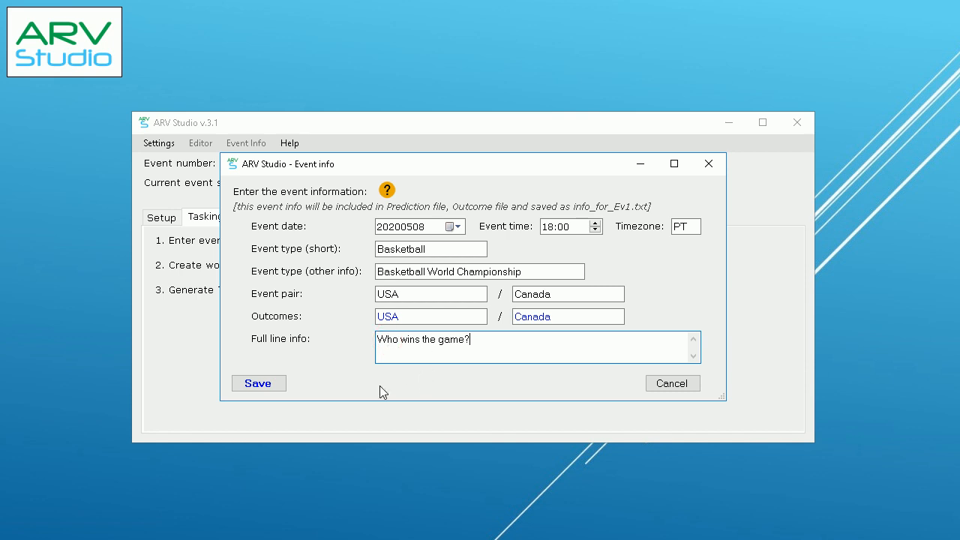
click(263, 384)
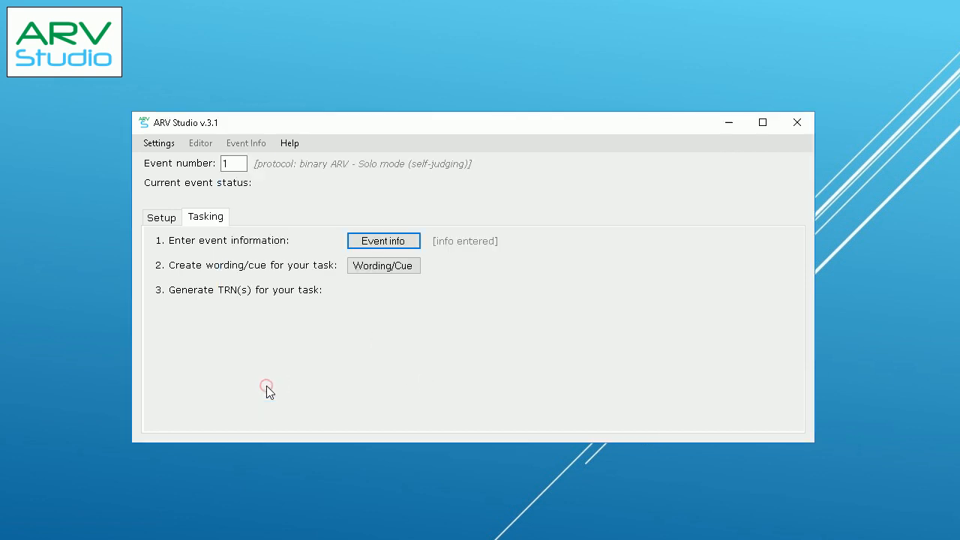
Step: Choose the "My general cue [built-in]" template for the task's wording, save it and use it as the cue
click(368, 270)
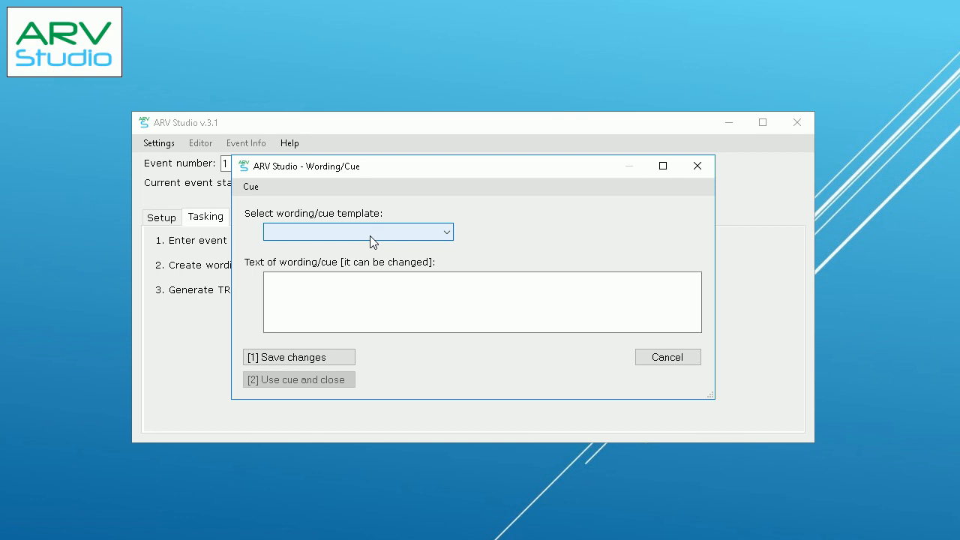
click(370, 239)
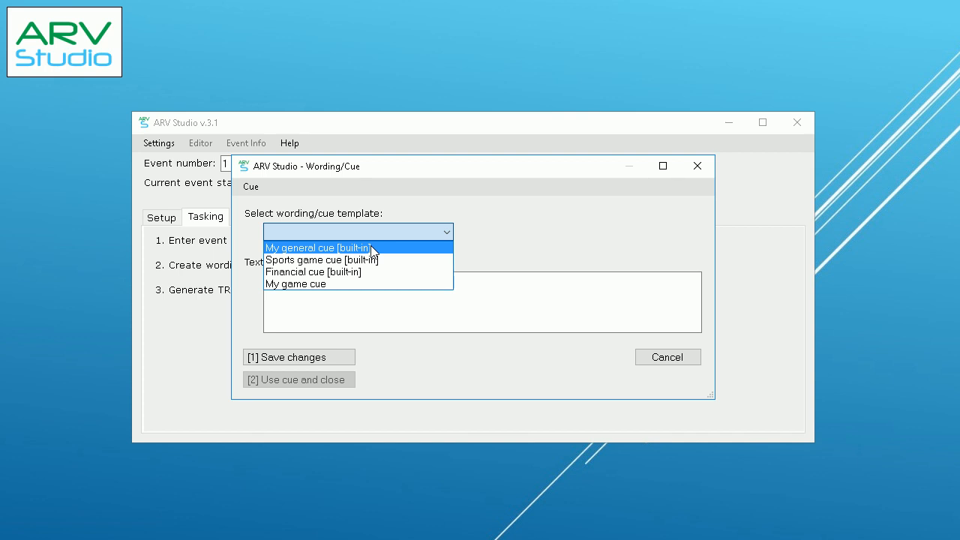
click(372, 252)
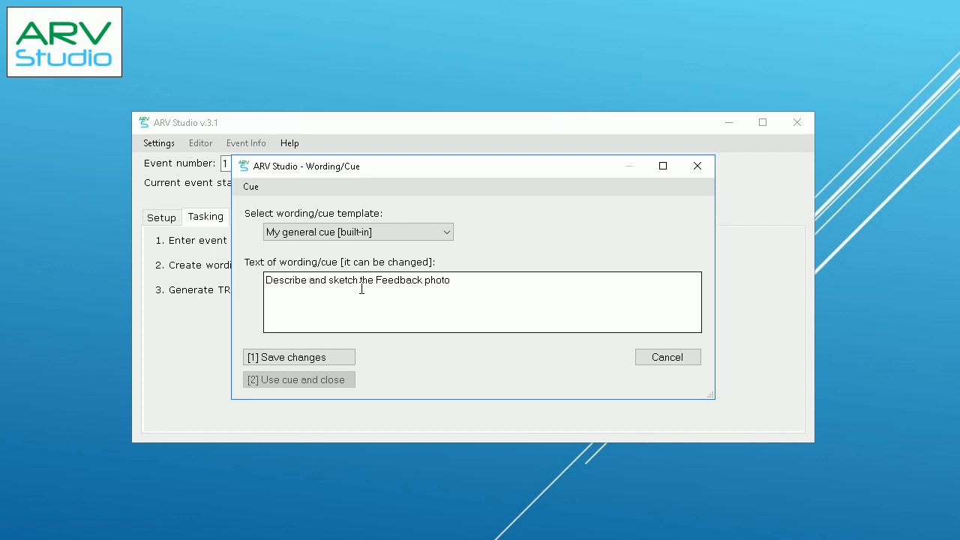
click(318, 357)
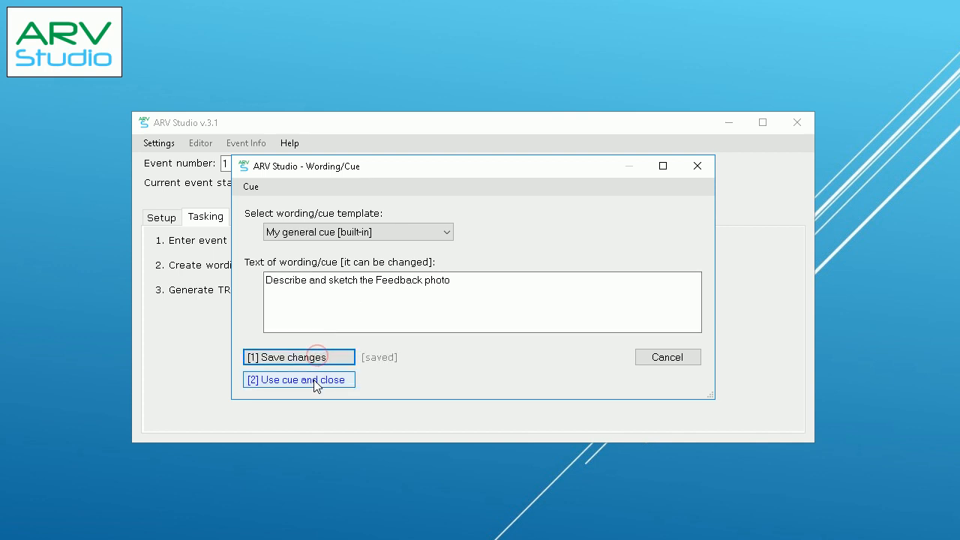
click(316, 381)
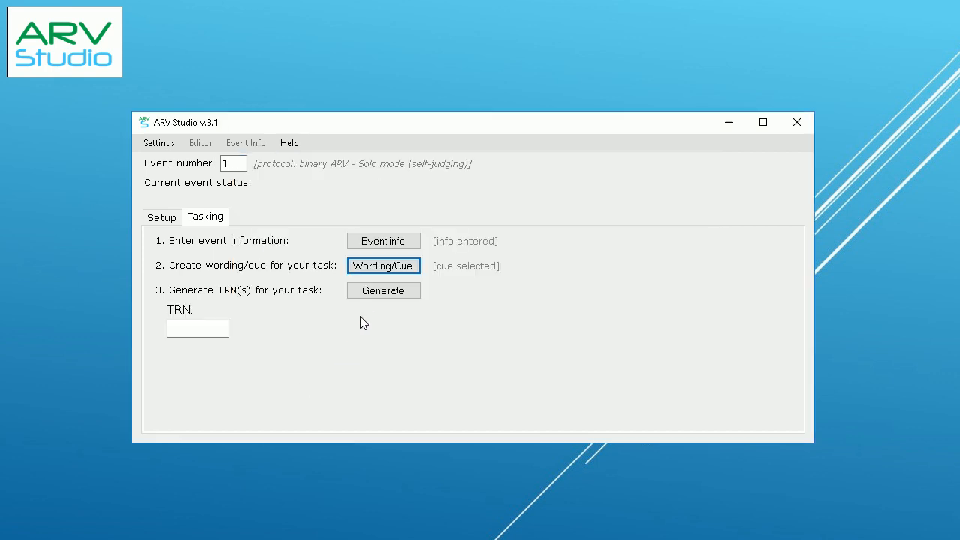
Step: Generate the TRN for the task and highlight the generated number
click(369, 292)
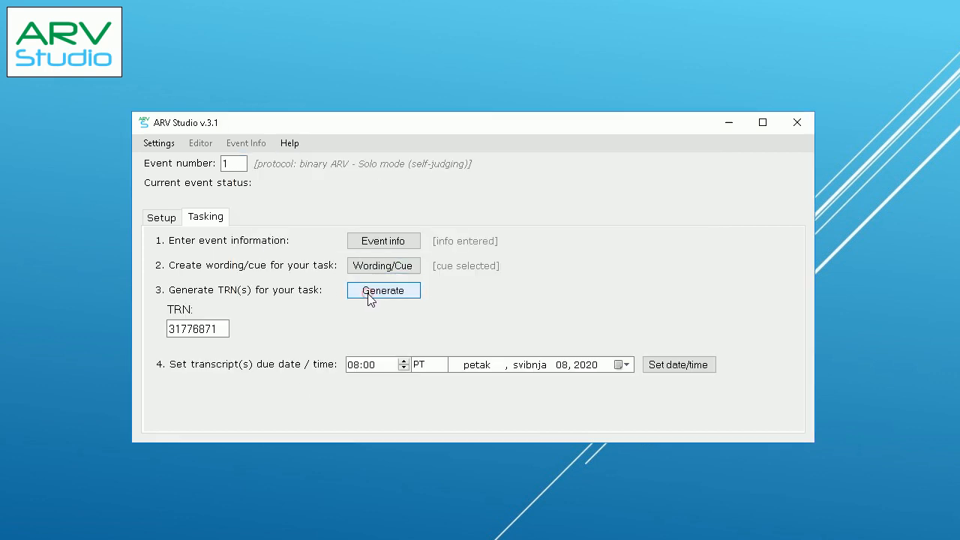
click(219, 330)
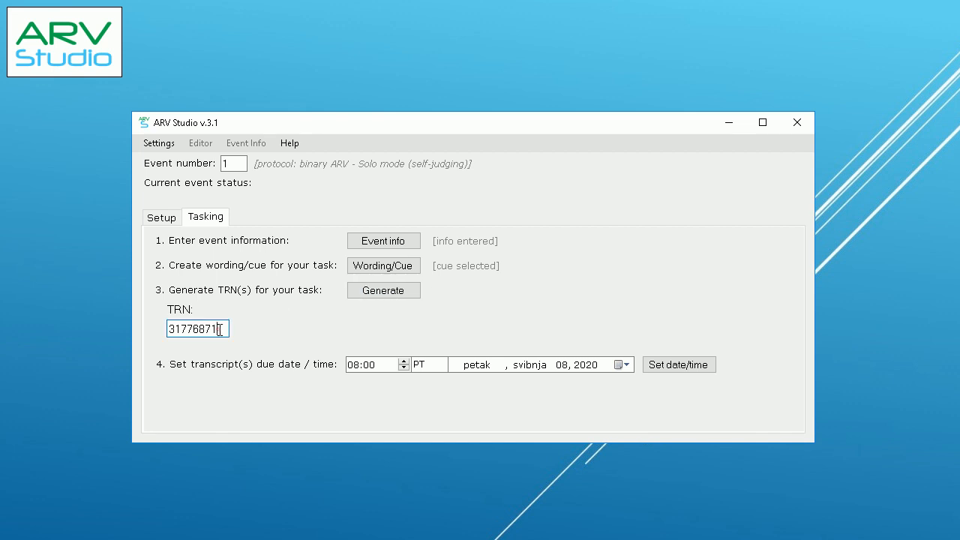
drag(217, 330, 162, 331)
click(215, 331)
Step: Set the transcript due time to 17:00 PT on May 08, 2020
click(351, 365)
text(17)
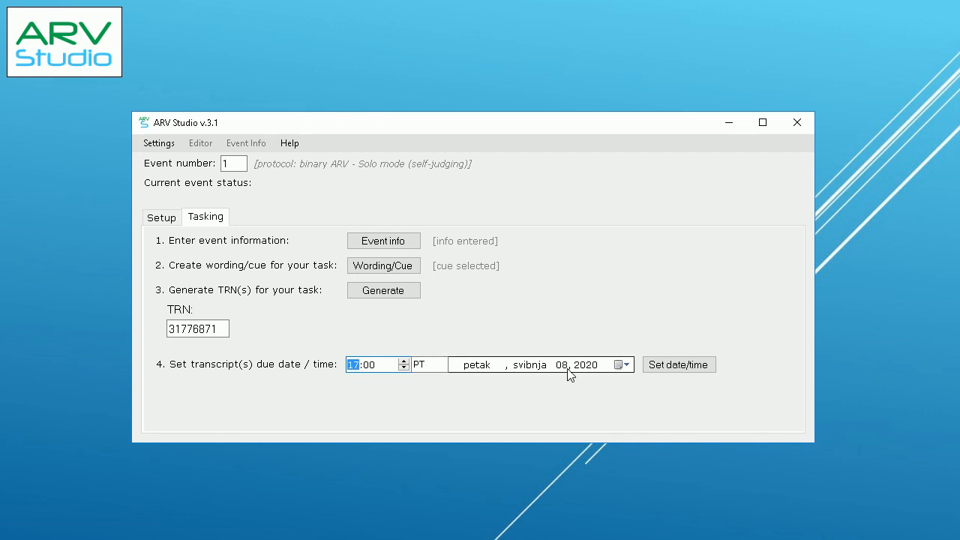
click(661, 366)
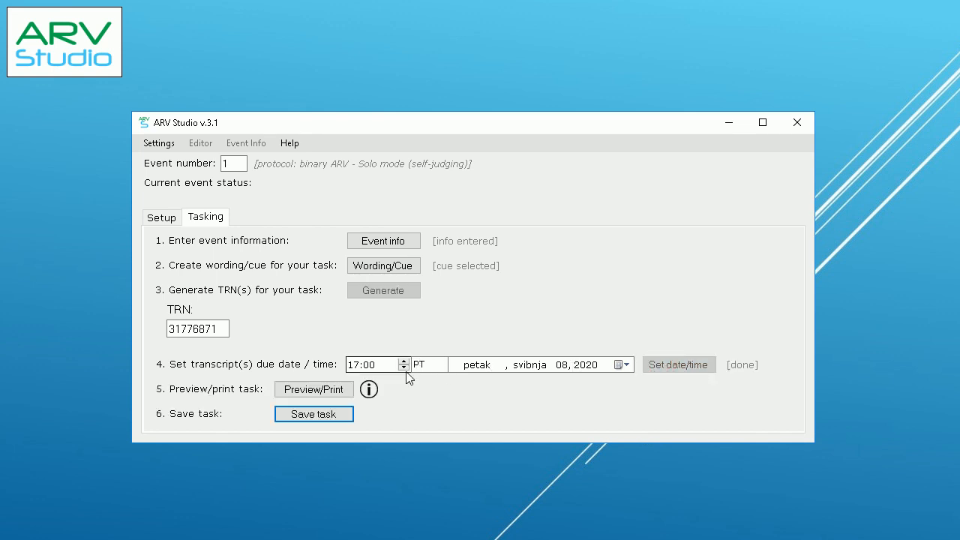
Step: Preview the task text, check its TRN and cue line, and close the preview
click(333, 390)
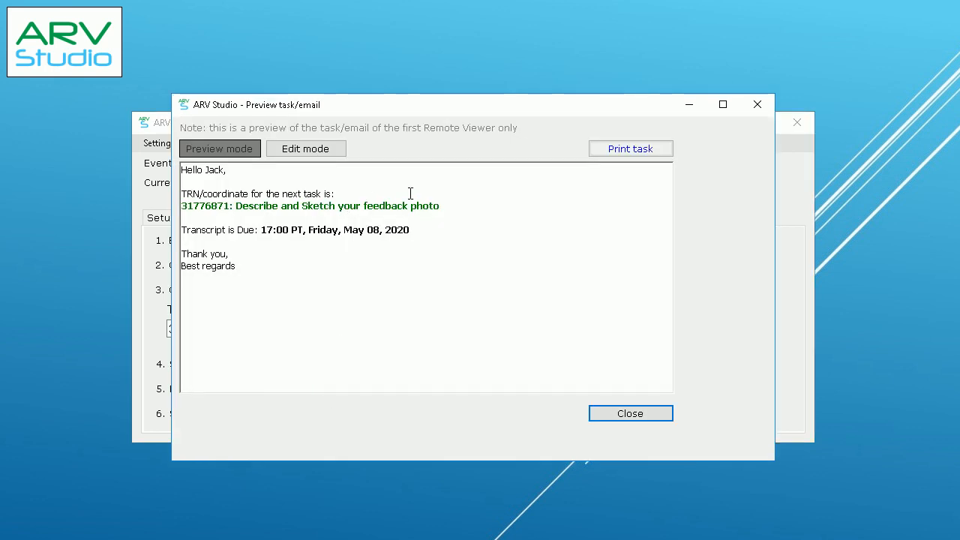
drag(194, 210, 379, 210)
click(379, 210)
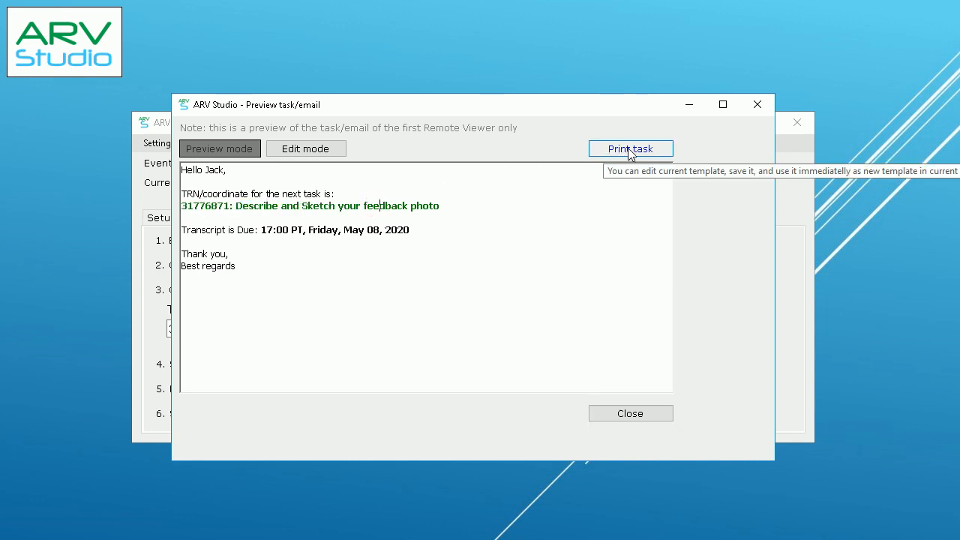
click(615, 414)
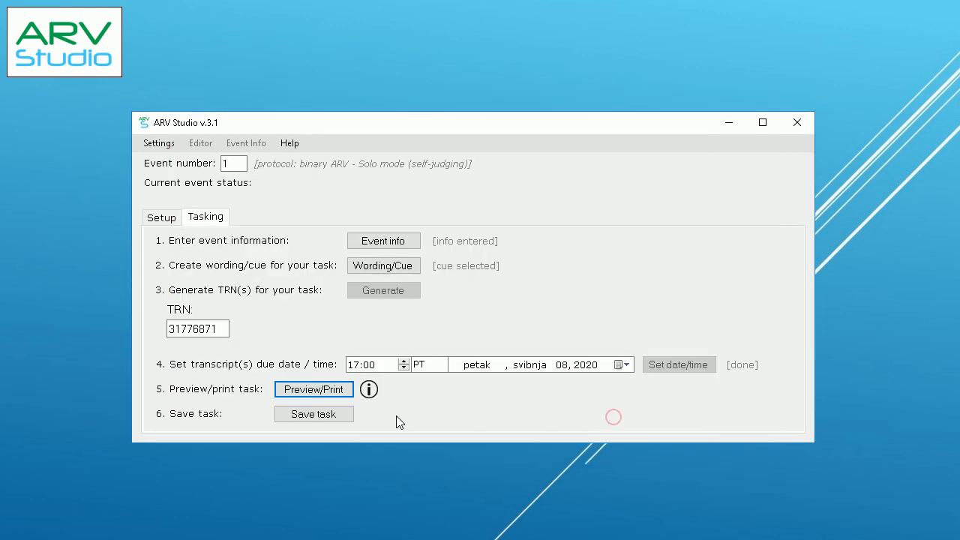
Step: Save the task and close the program
click(319, 417)
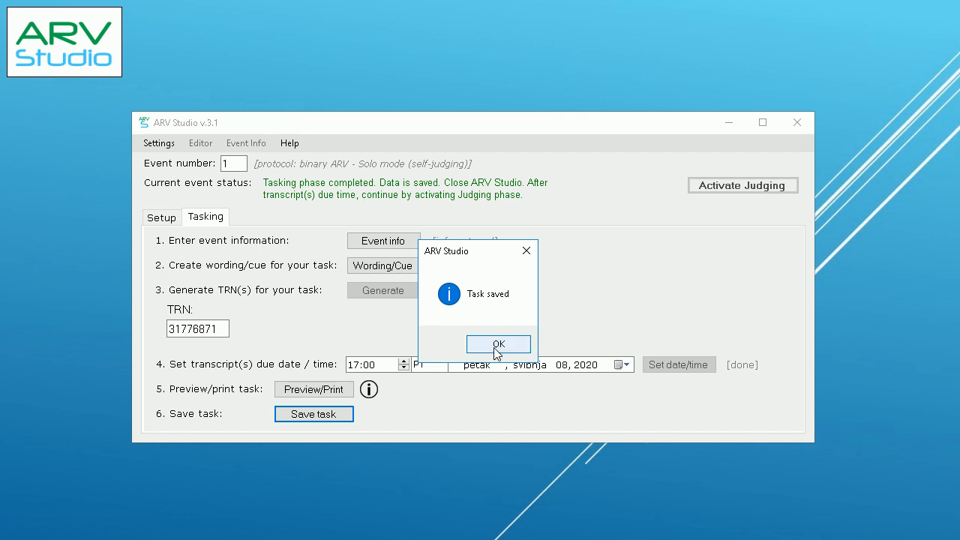
click(495, 347)
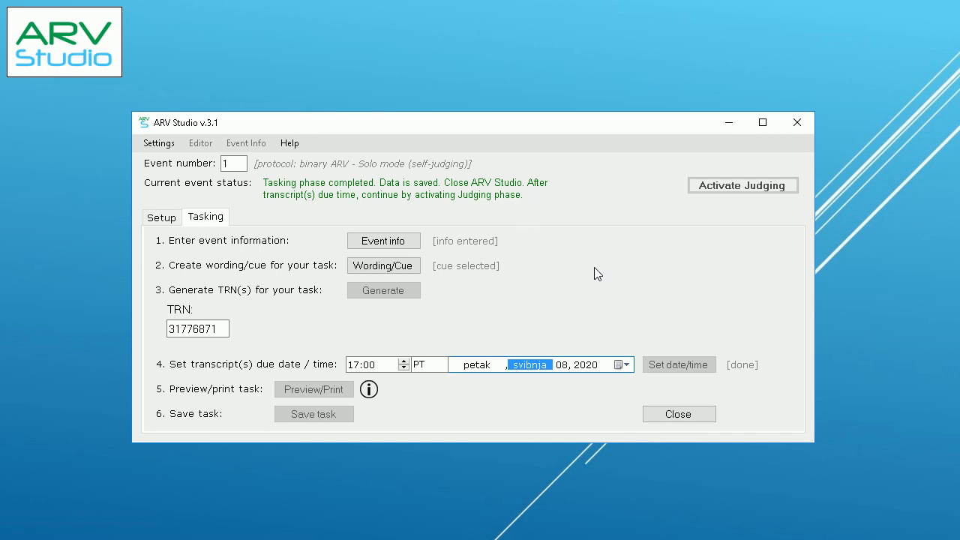
click(654, 416)
click(465, 345)
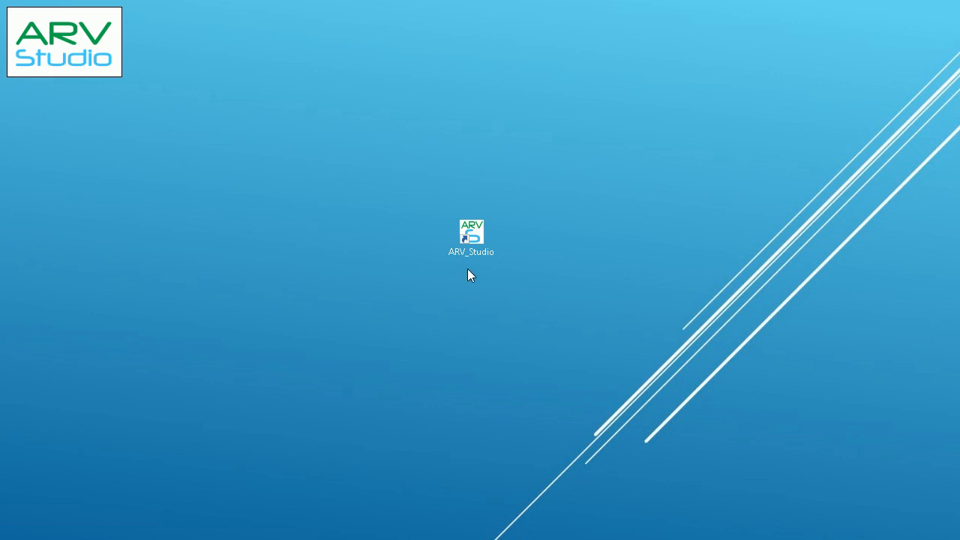
Step: Reopen ARV Studio and activate the Judging phase of the ongoing USA vs Canada event
double_click(469, 250)
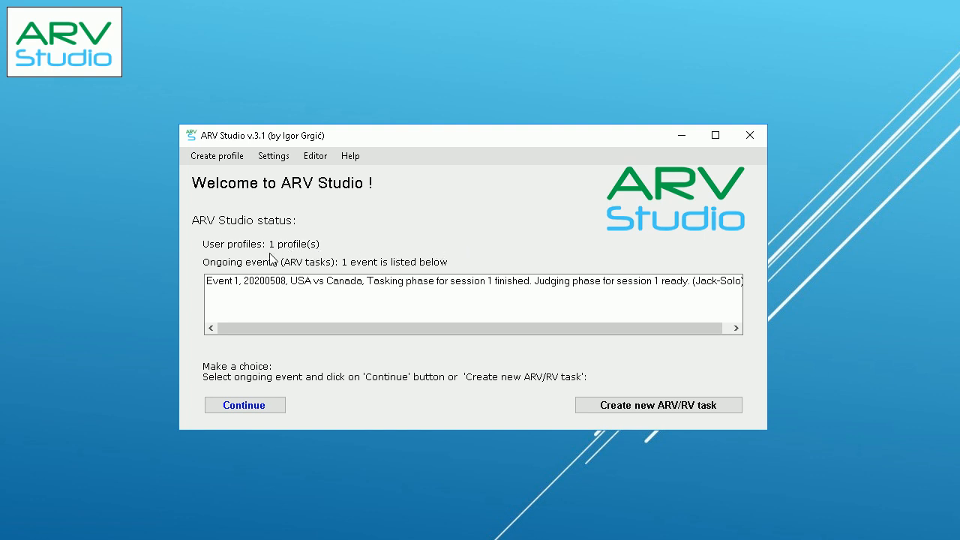
click(341, 284)
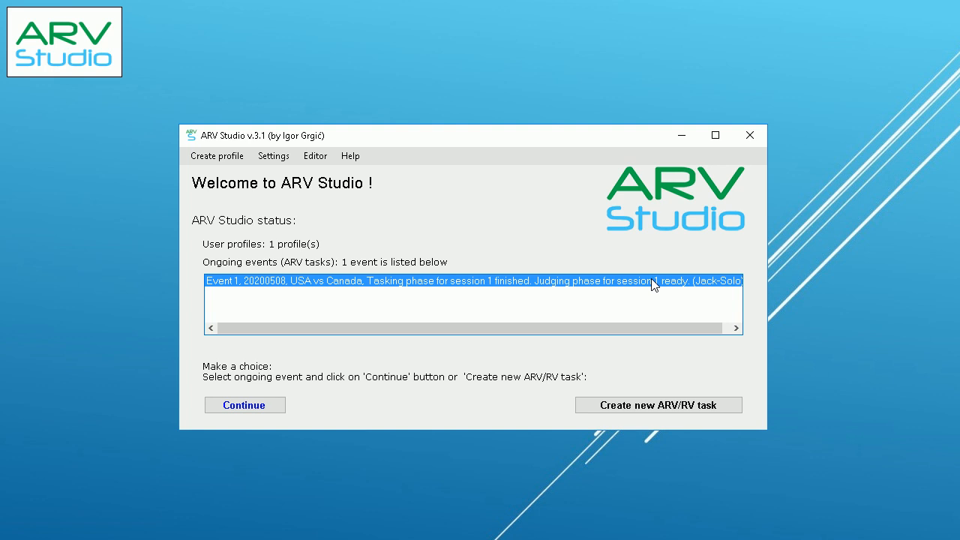
click(227, 409)
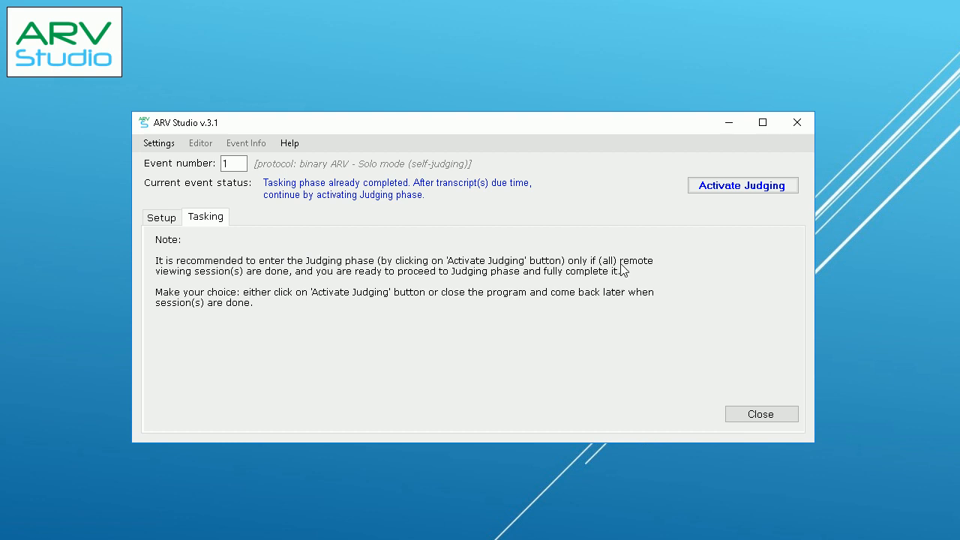
click(725, 187)
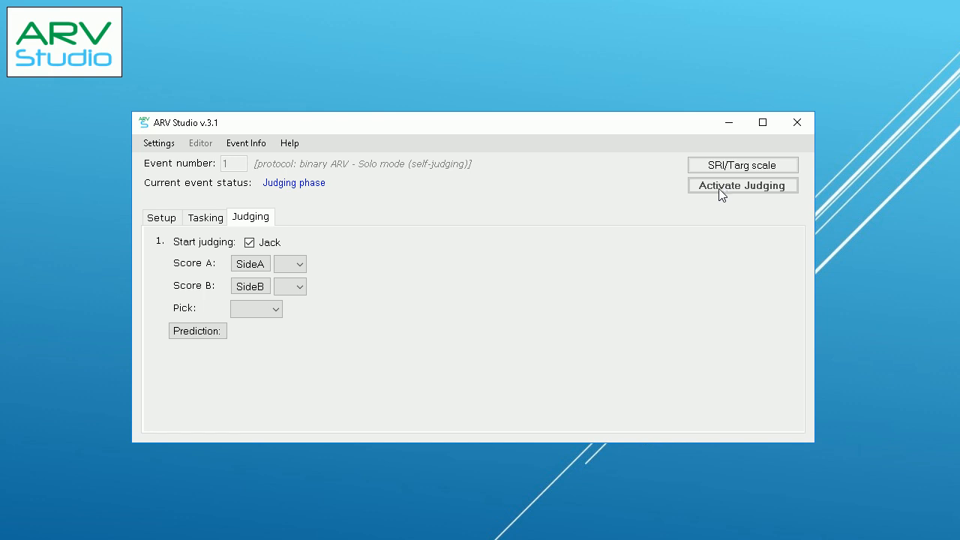
Step: View the Side A and Side B photos and the SRI/Targ confidence ranking scale for judging
click(251, 264)
click(473, 167)
click(262, 284)
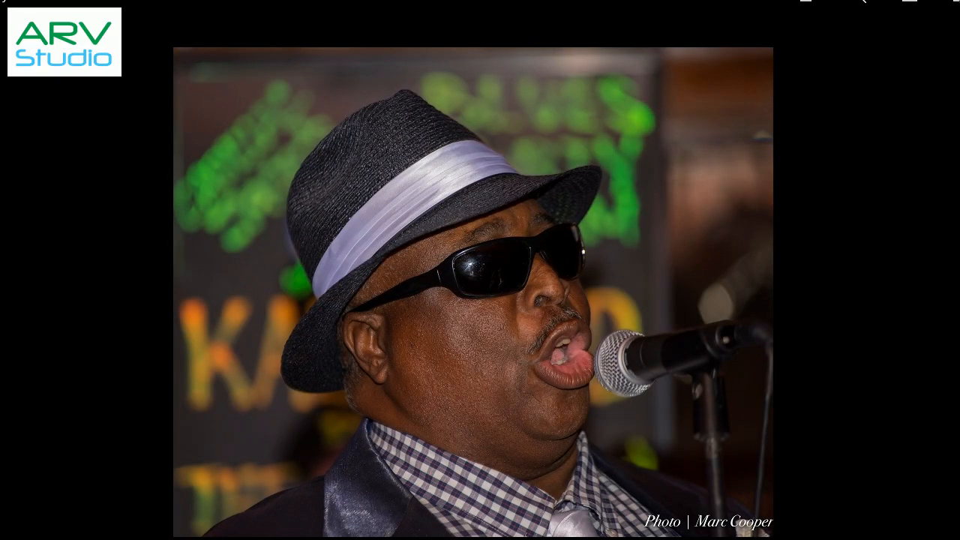
click(261, 284)
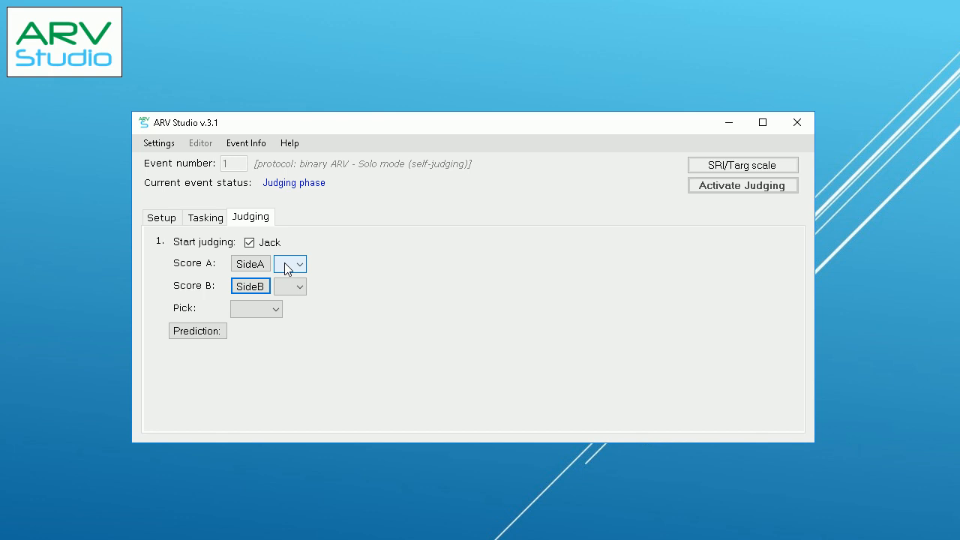
click(709, 166)
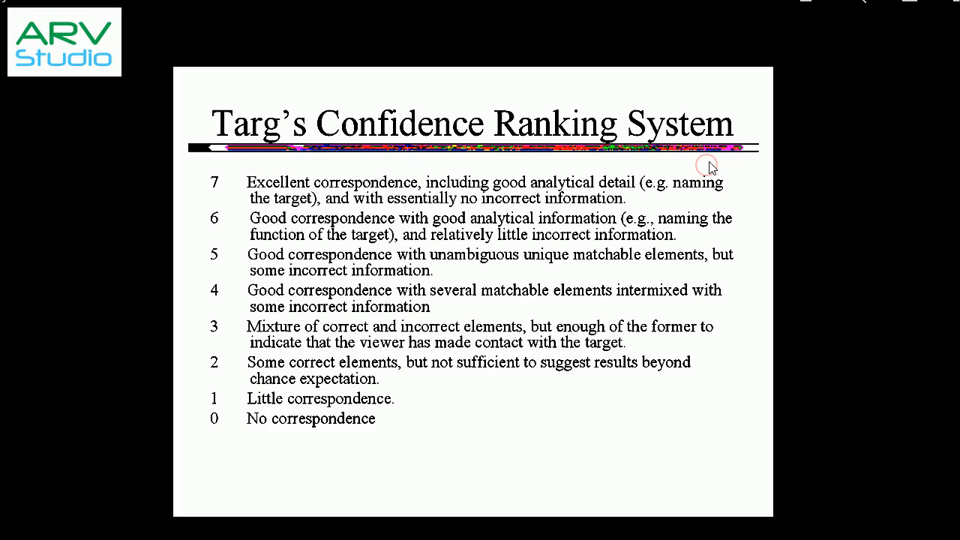
Step: Close the ranking scale and score the session 1,5 for Side A and 5,5 for Side B
click(952, 2)
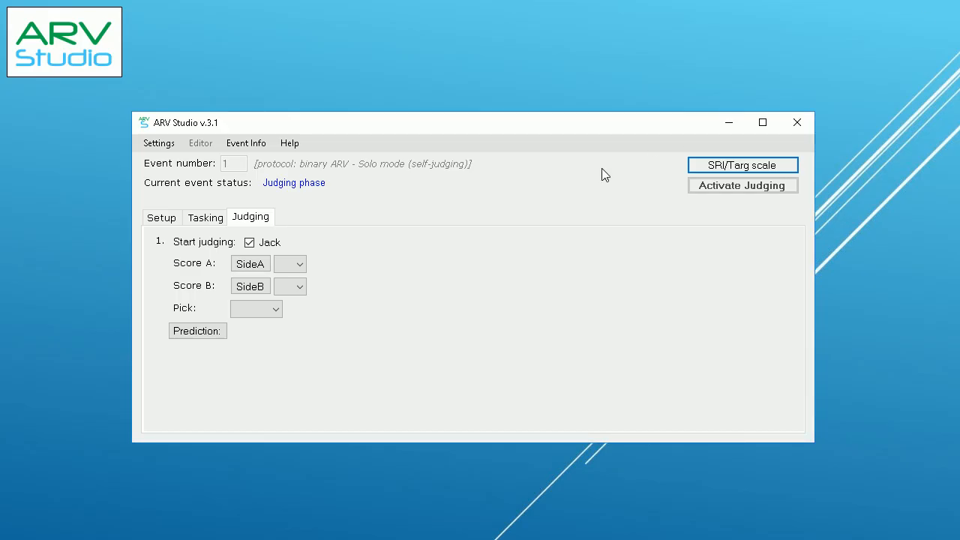
click(294, 264)
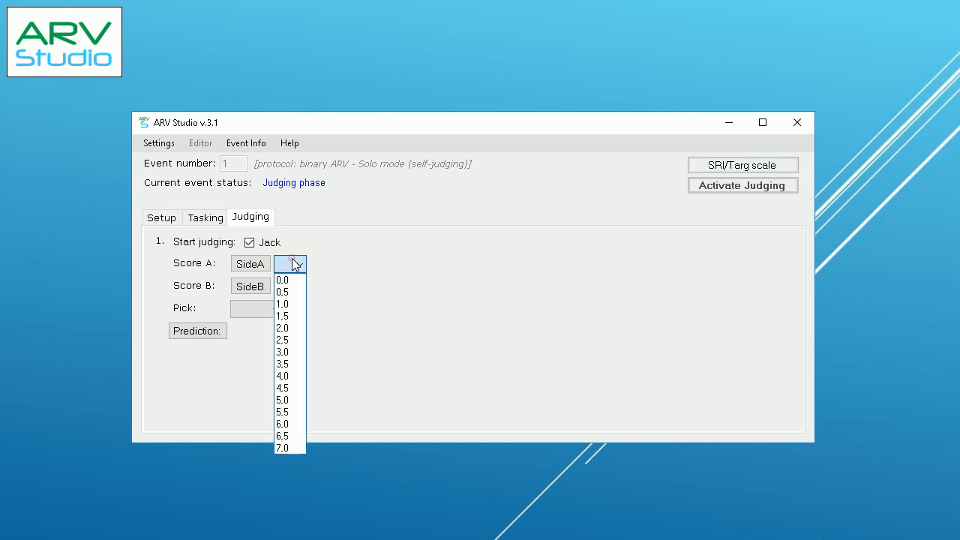
click(290, 318)
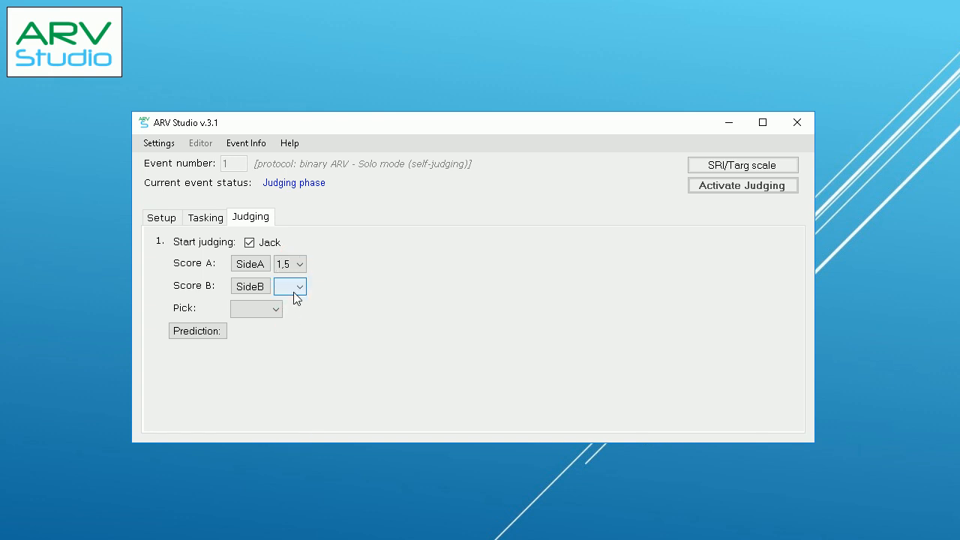
click(295, 292)
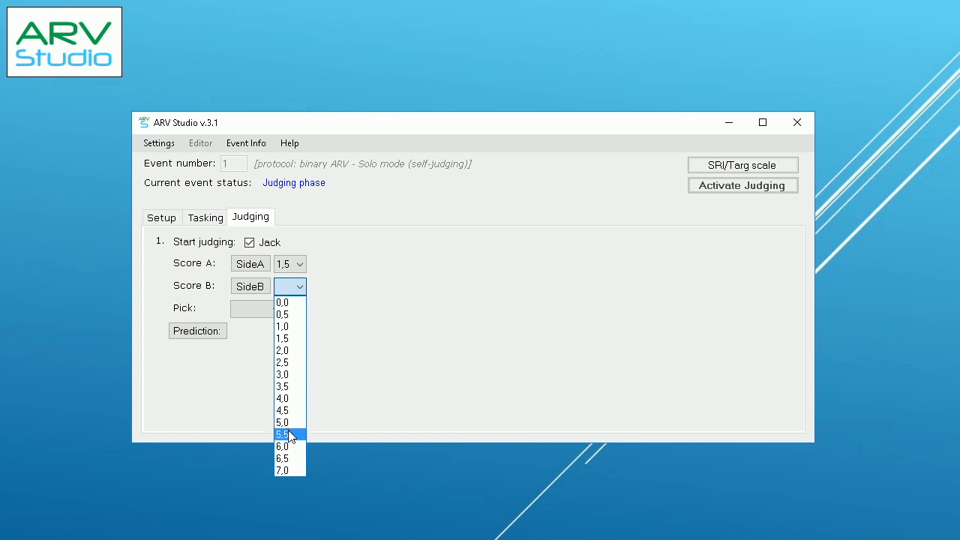
click(290, 435)
Step: Pick SideB for the session and reveal the resulting prediction
click(270, 313)
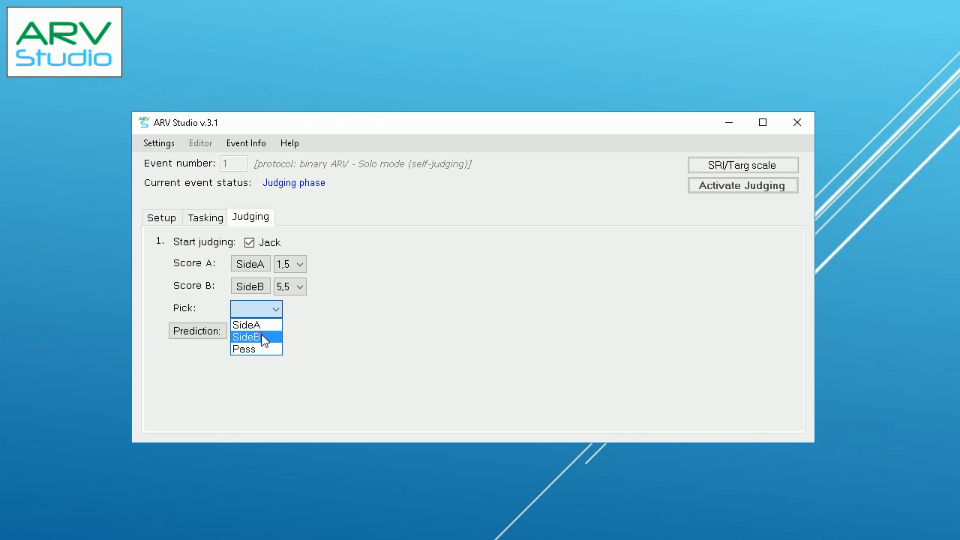
click(261, 337)
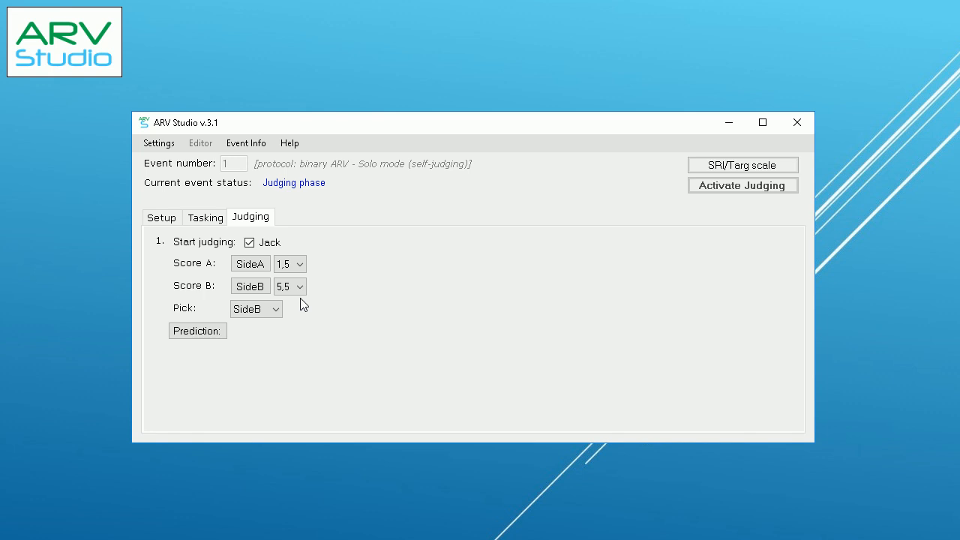
click(216, 333)
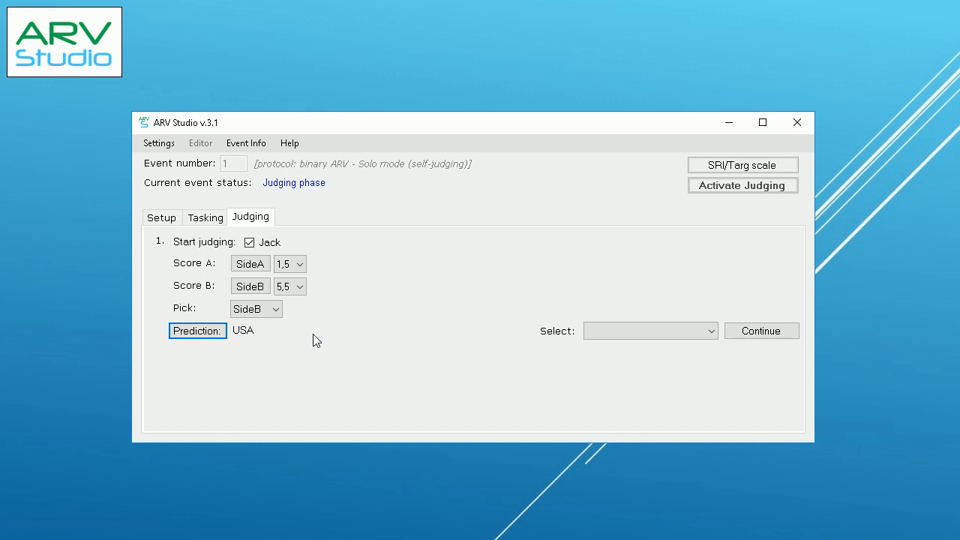
Step: End the judging with "I'm done" and confirm USA as the final prediction
click(584, 331)
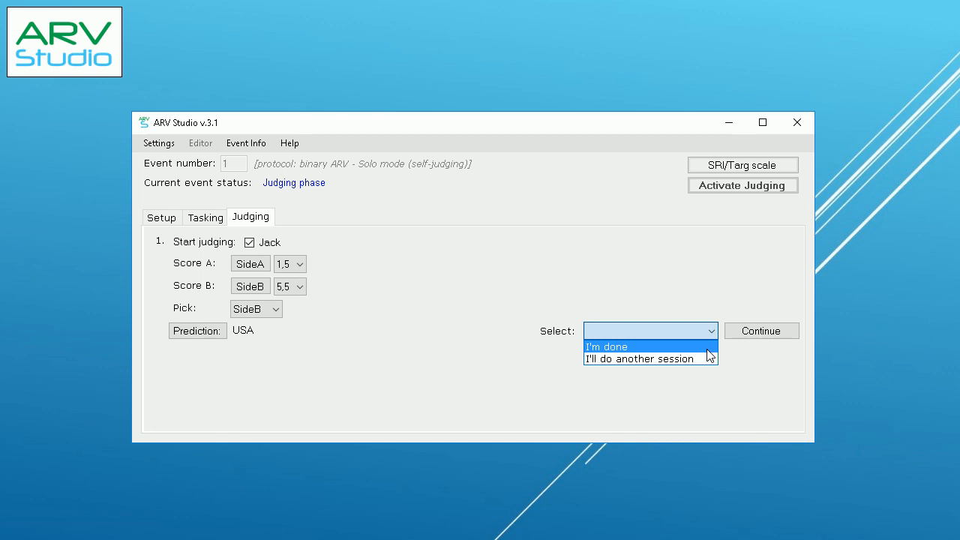
click(630, 346)
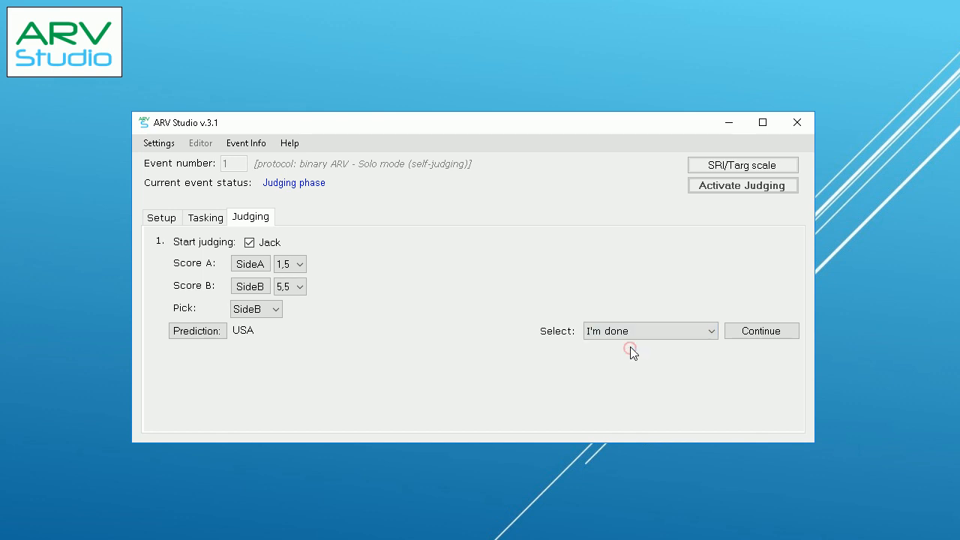
click(746, 334)
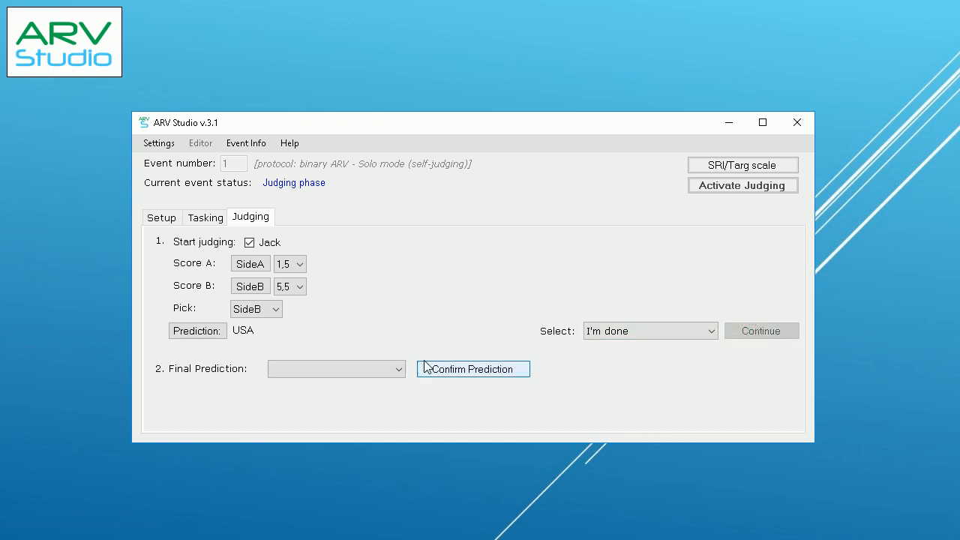
click(402, 369)
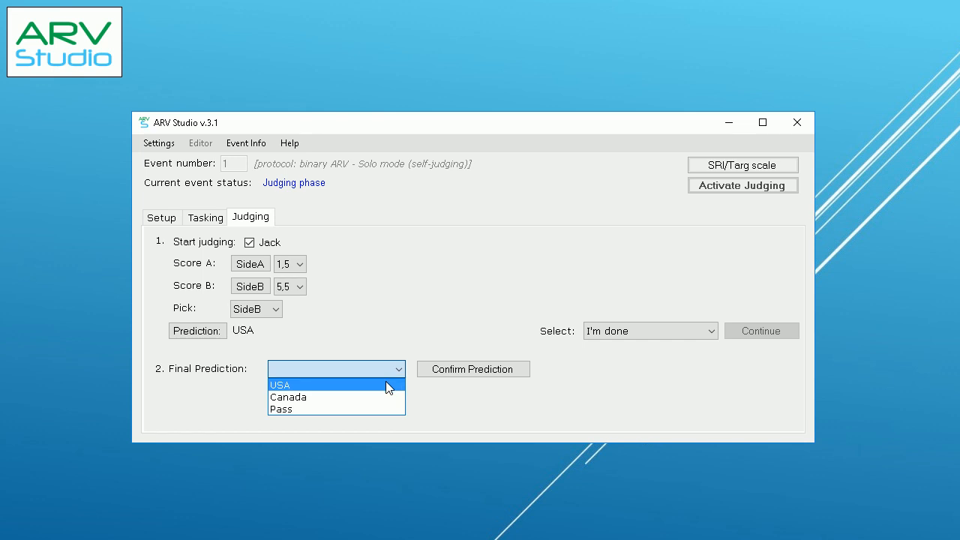
click(386, 385)
click(452, 367)
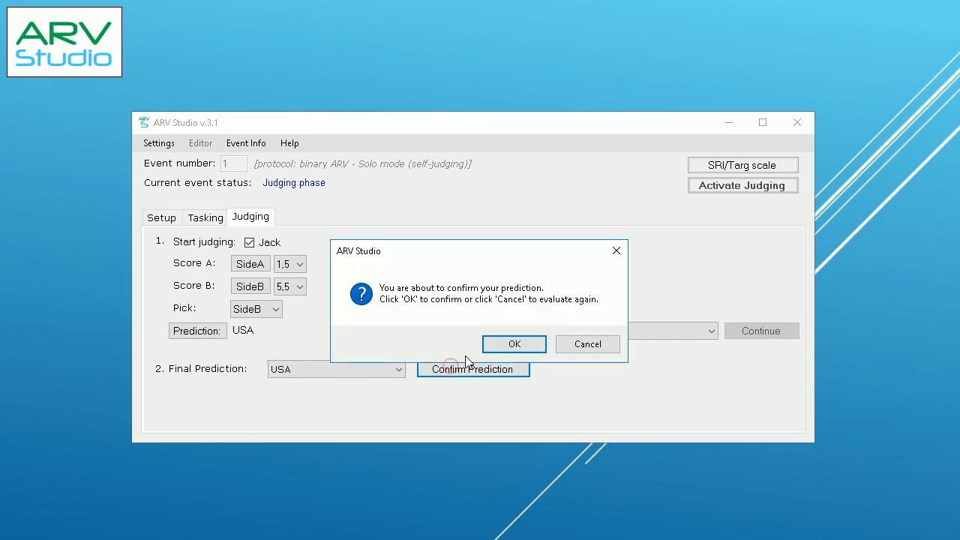
click(506, 345)
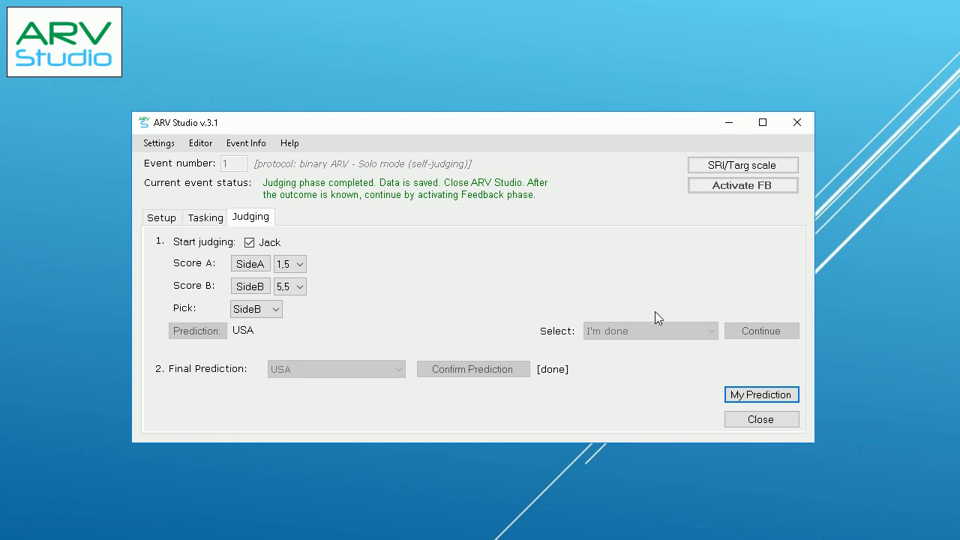
Step: View the folder with the saved prediction files, close it, and exit the program
click(757, 394)
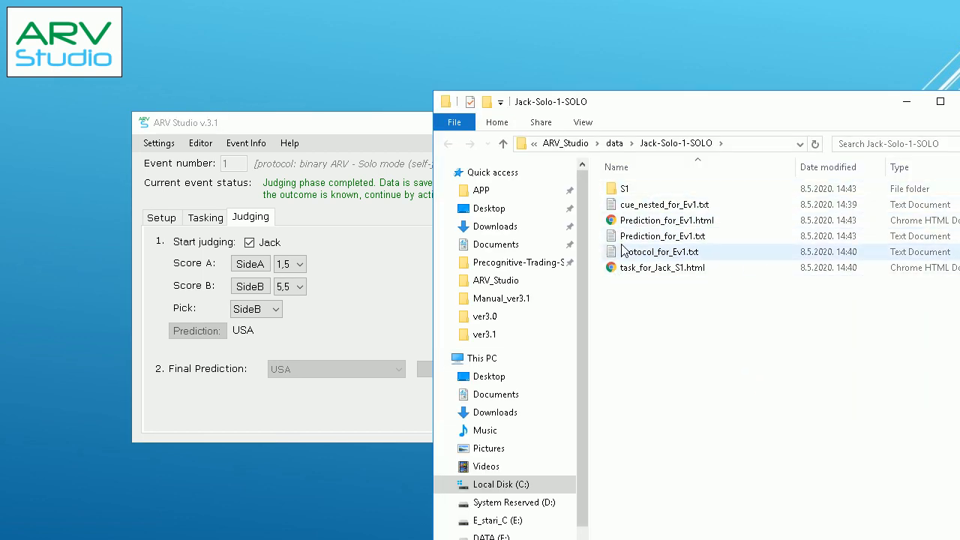
click(959, 102)
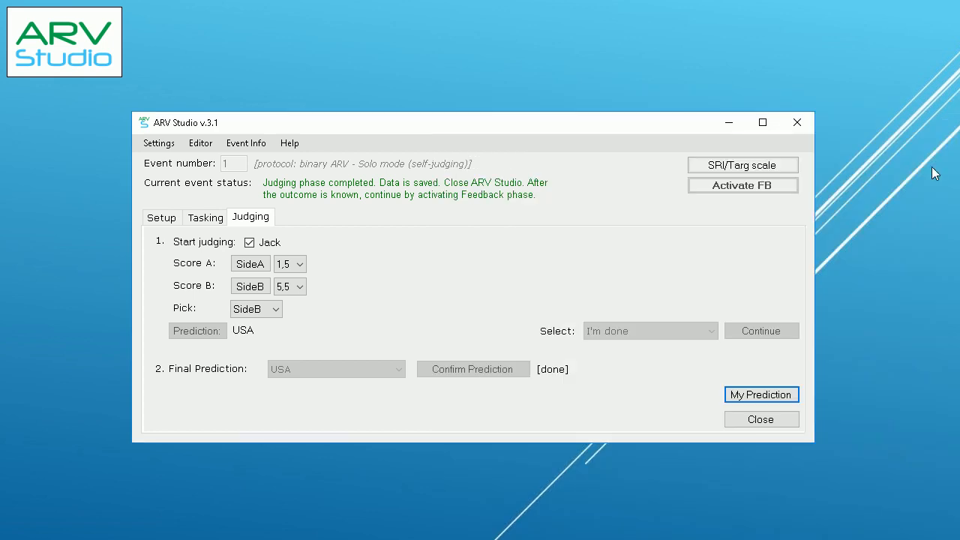
click(759, 416)
click(459, 343)
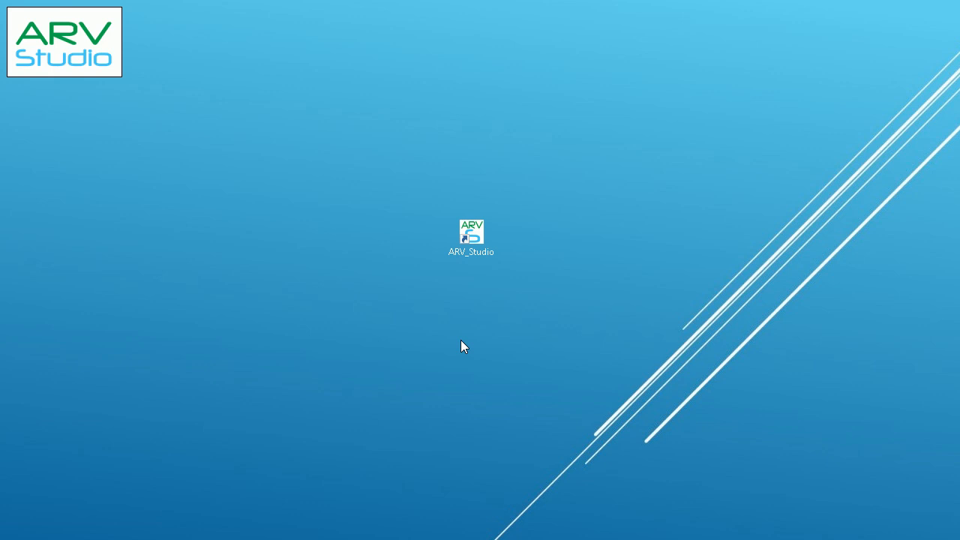
Step: Reopen ARV Studio, continue the ongoing USA vs Canada event, and activate its Feedback phase
double_click(468, 245)
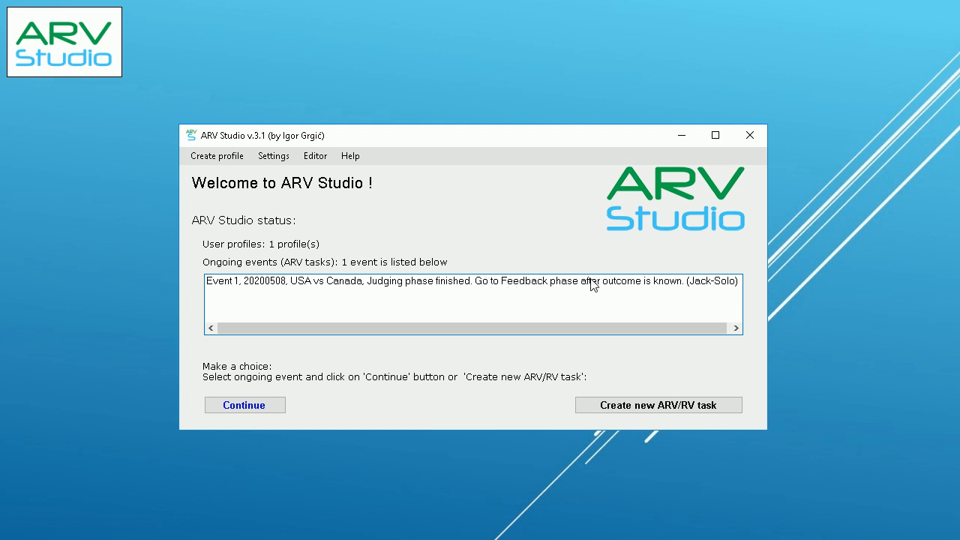
click(559, 287)
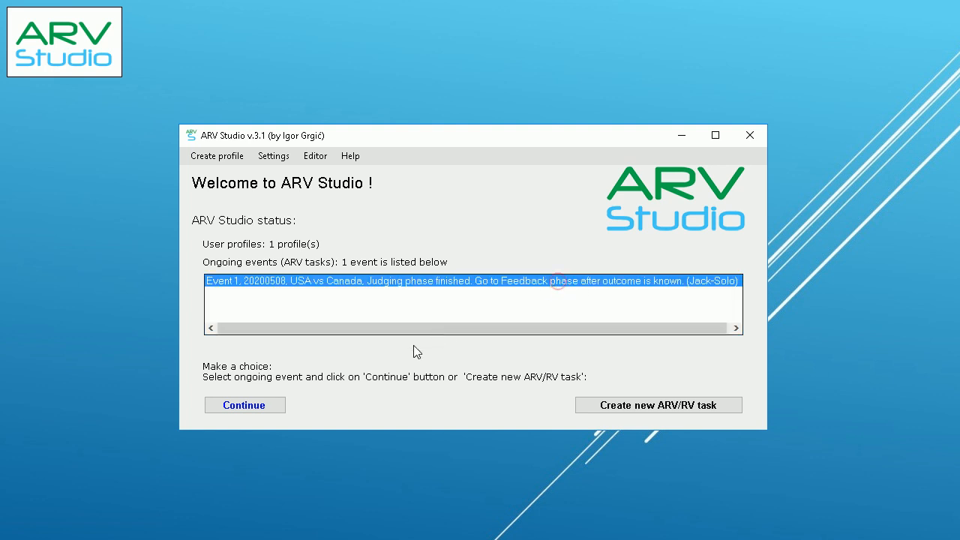
click(256, 417)
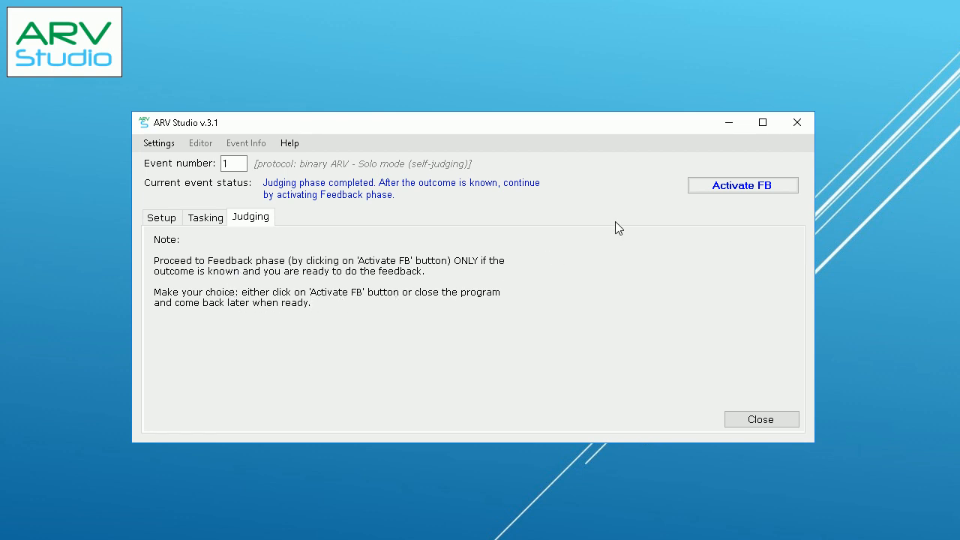
click(716, 188)
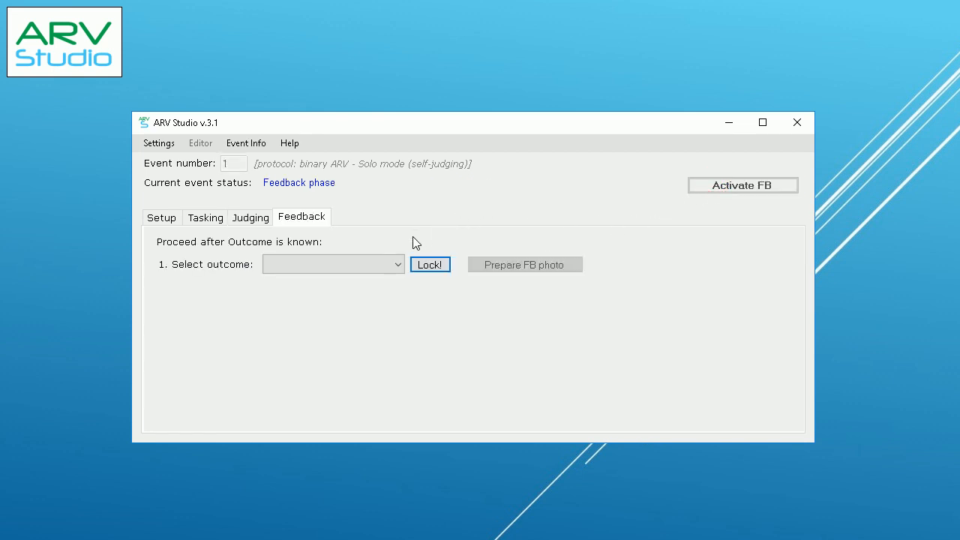
Step: Lock USA as the event's outcome and prepare the feedback photo
click(388, 267)
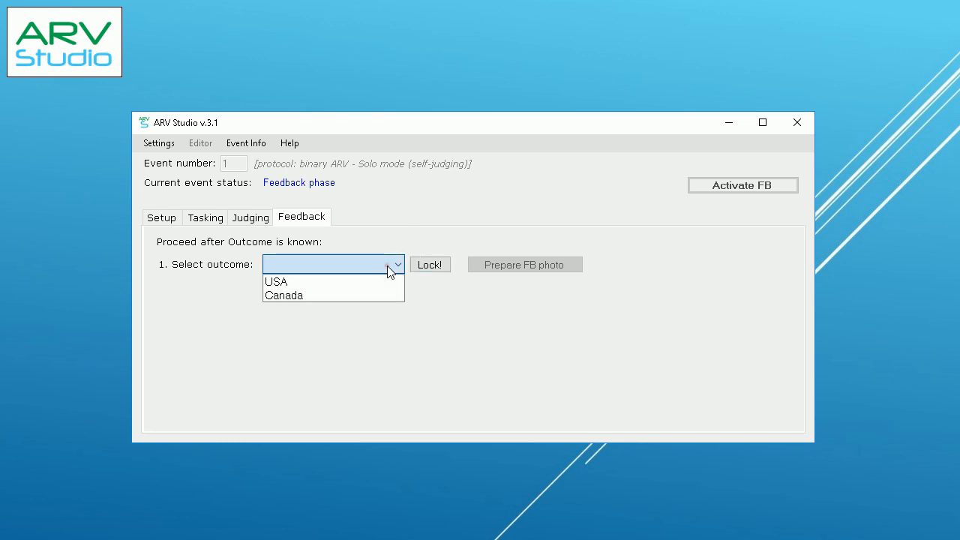
click(380, 282)
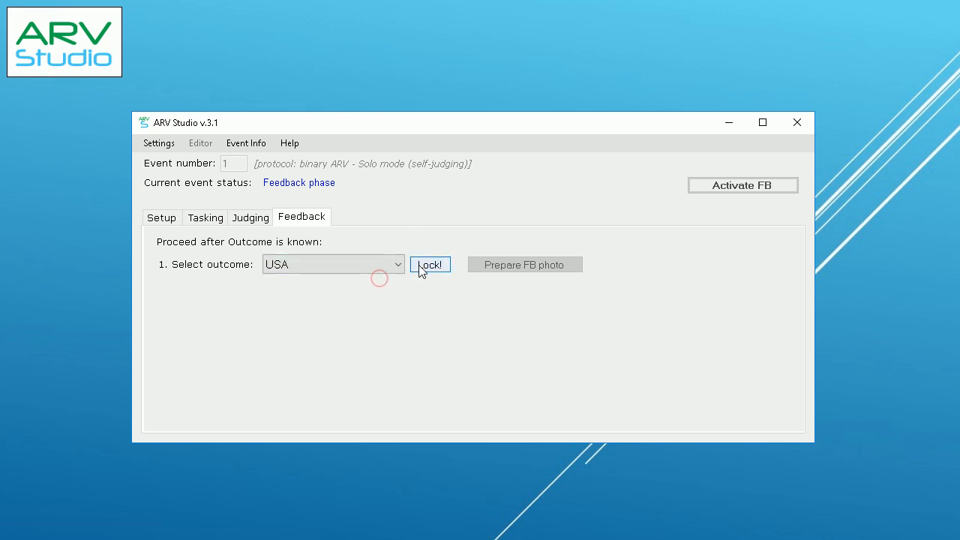
click(422, 267)
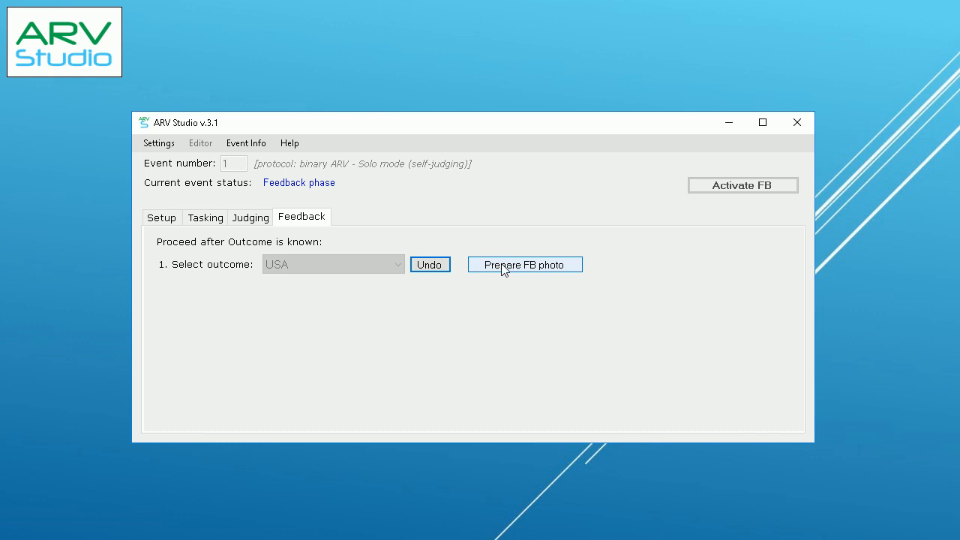
click(502, 266)
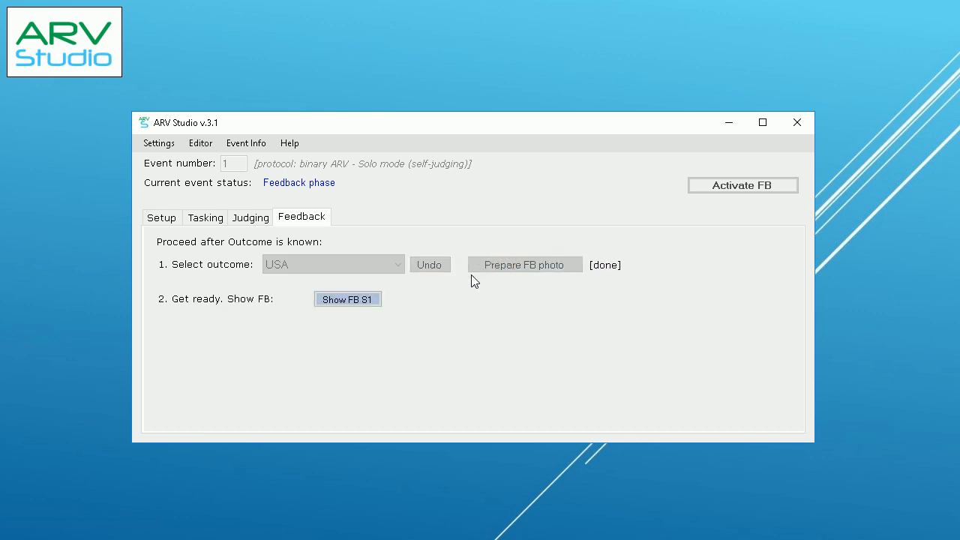
Step: Show the feedback photo for session S1, close it, and complete the event
click(361, 300)
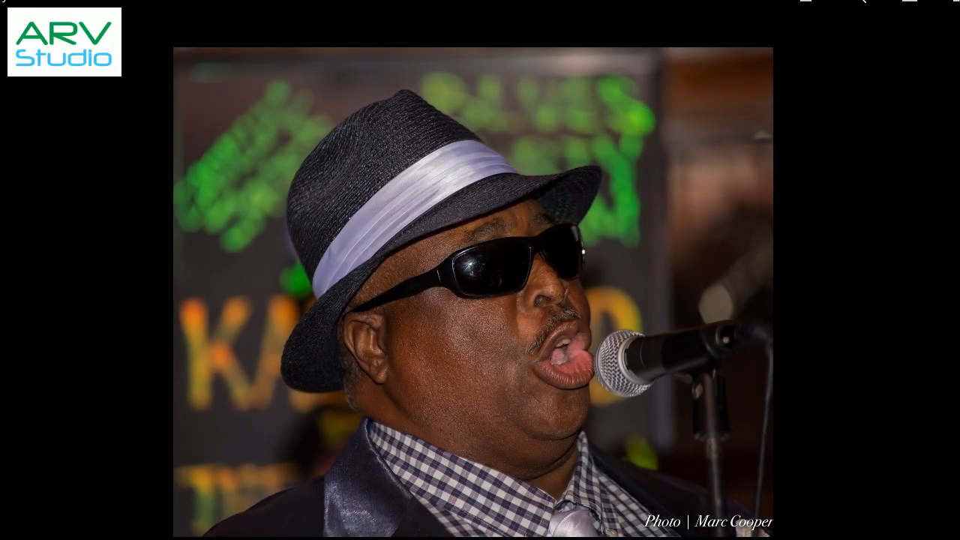
key(Escape)
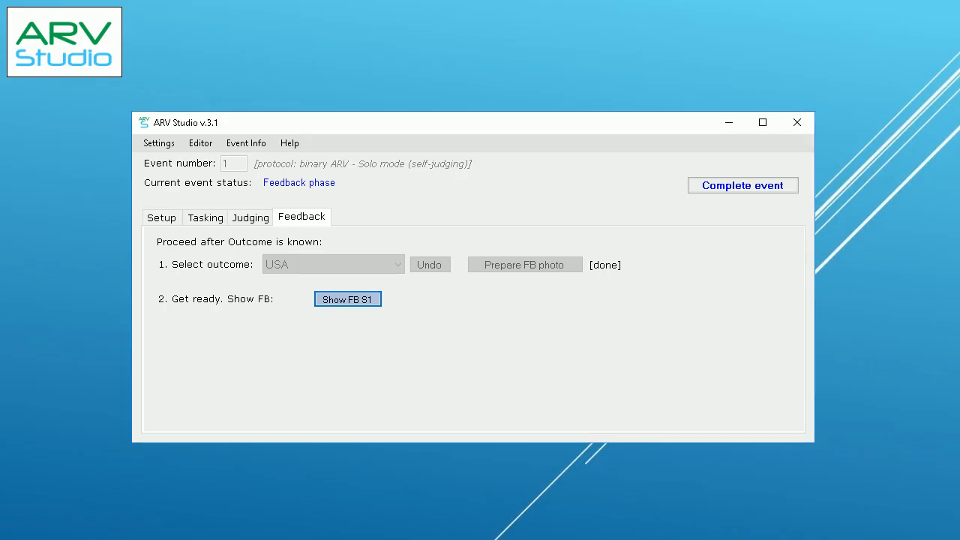
click(702, 190)
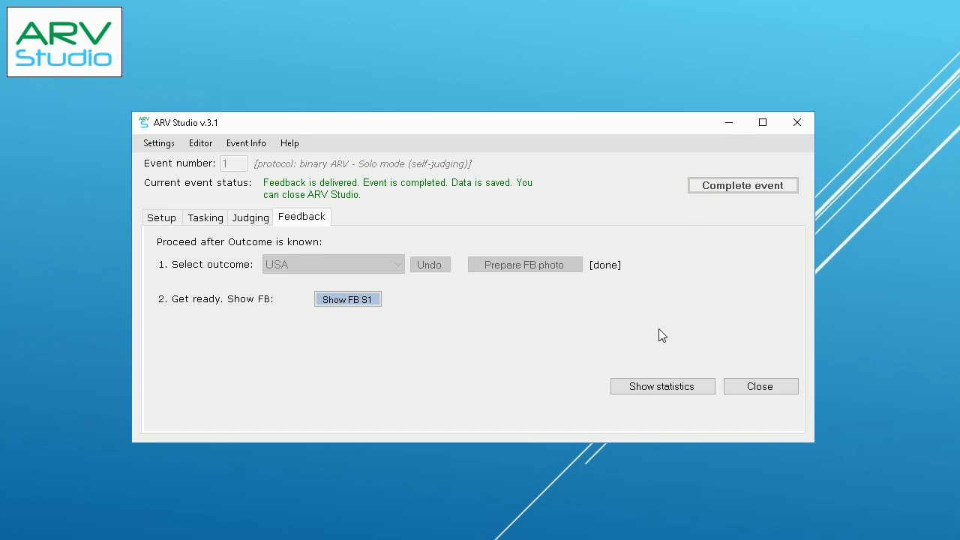
Step: Show the event statistics and close the program, confirming the exit
click(659, 387)
click(752, 387)
click(466, 347)
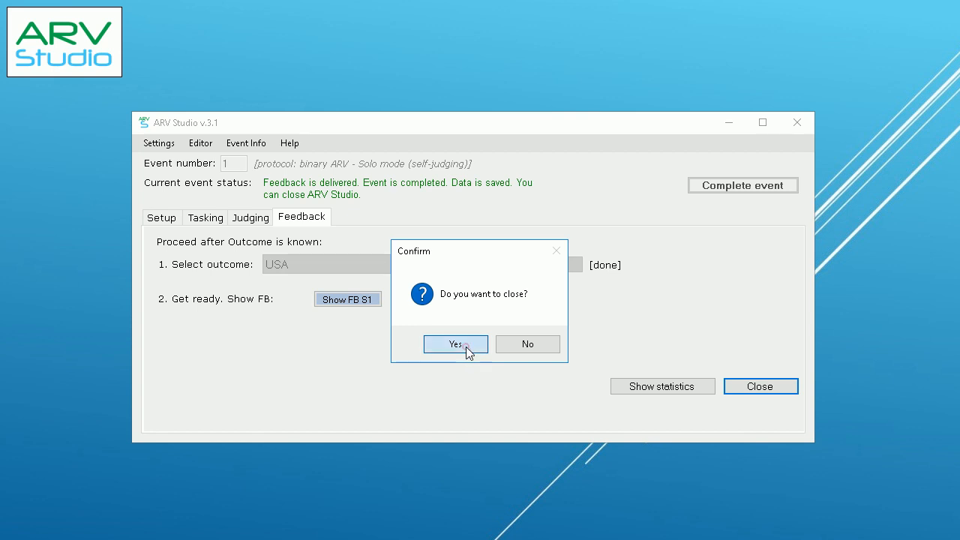